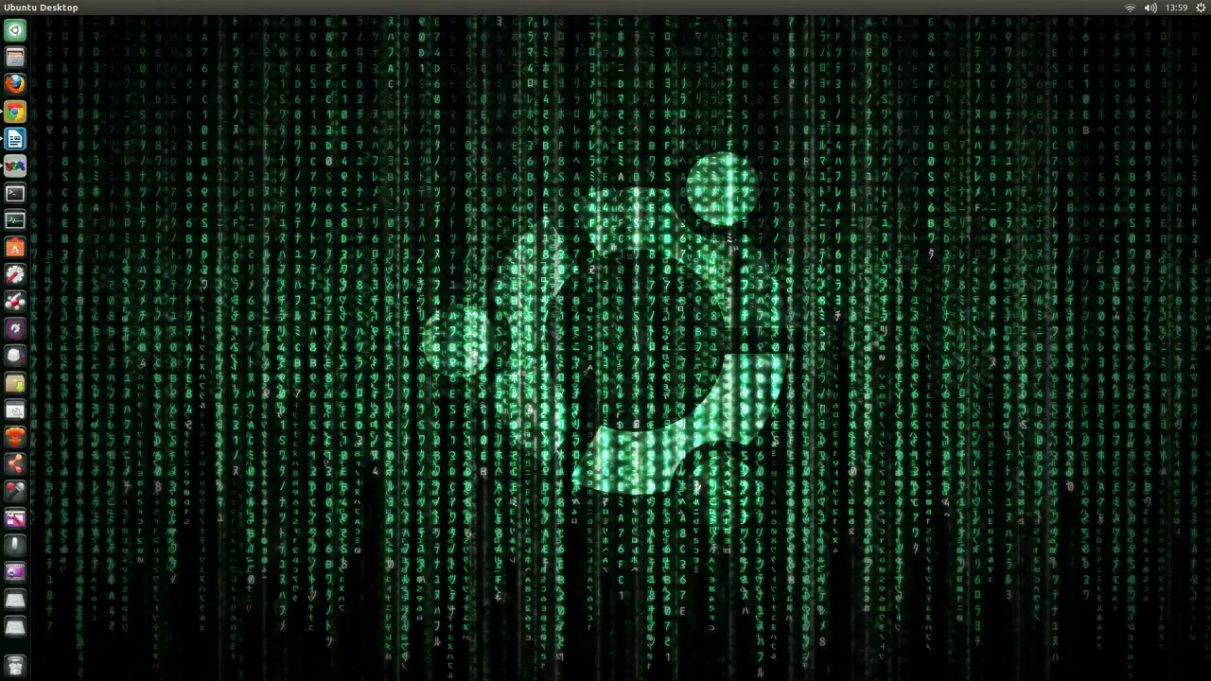
Step: Switch with Alt+Tab to the notes listing the SimpleScreenRecorder install commands
key("alt+Tab")
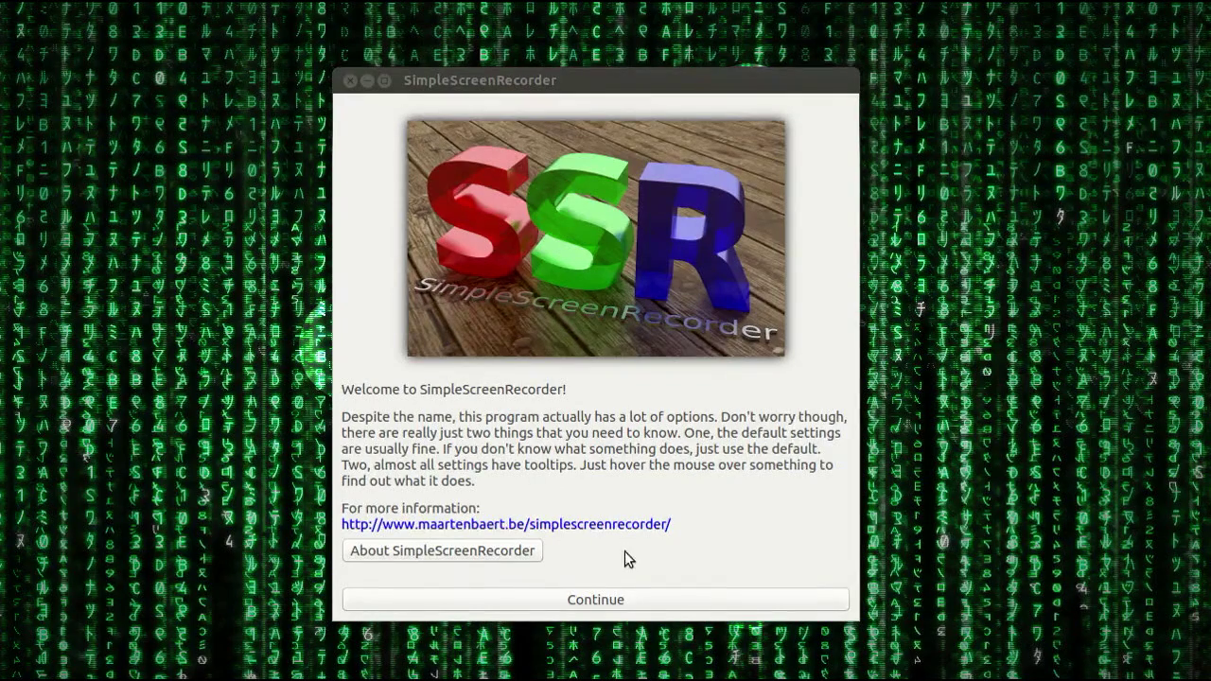
Step: Pass the welcome screen, keep all screens selected, and try fixed-rectangle capture
left_click(609, 599)
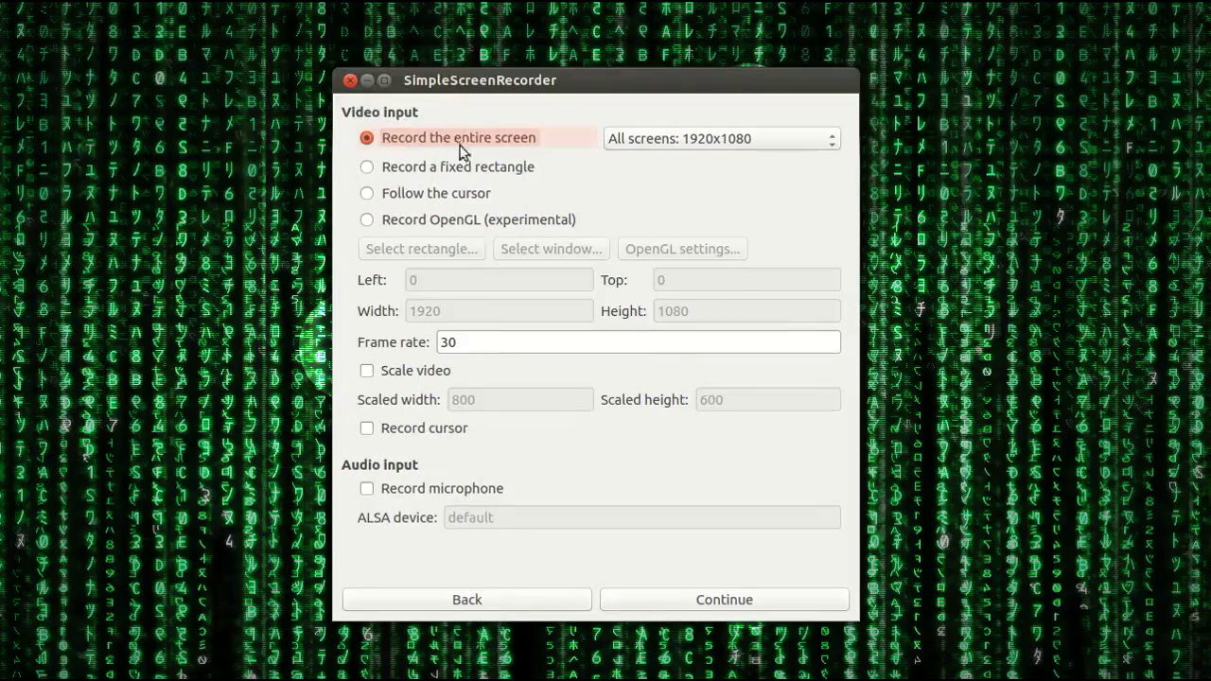
left_click(631, 140)
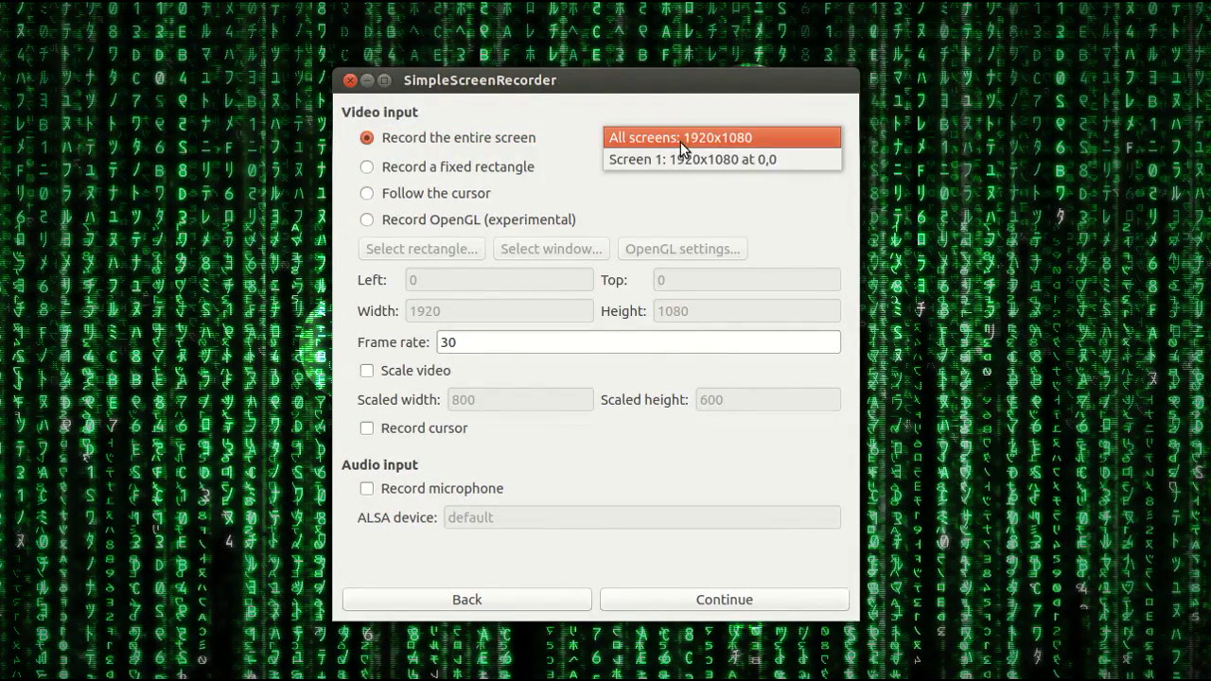
left_click(691, 105)
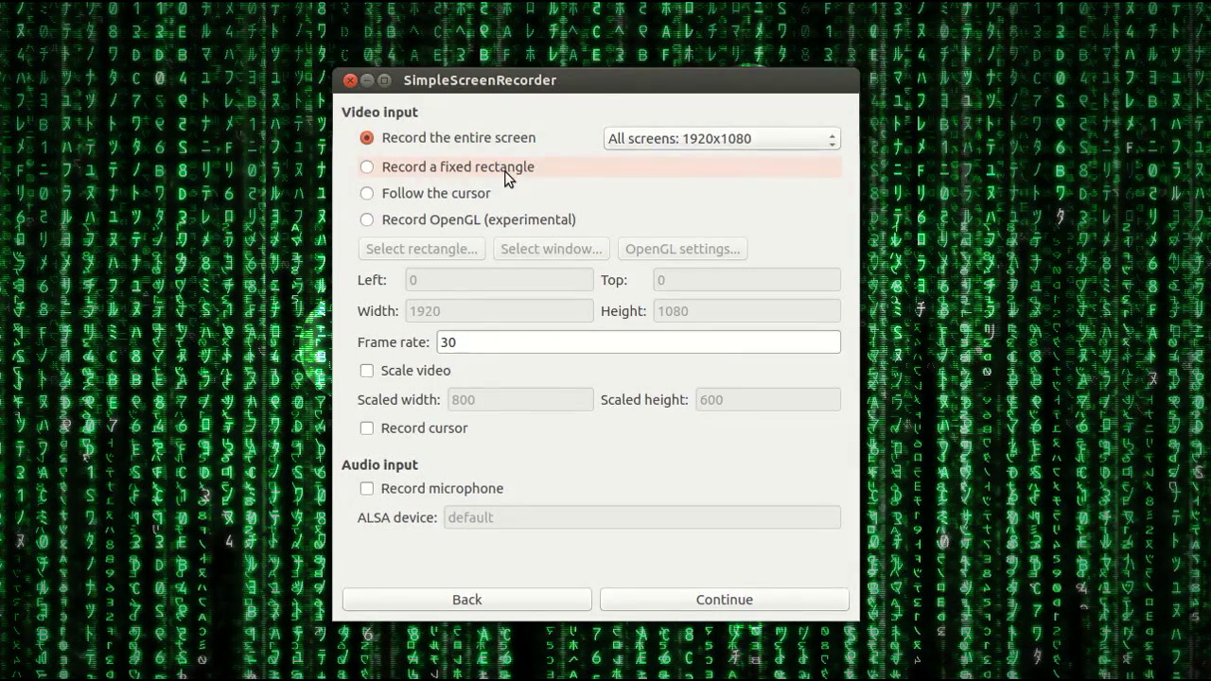
left_click(502, 170)
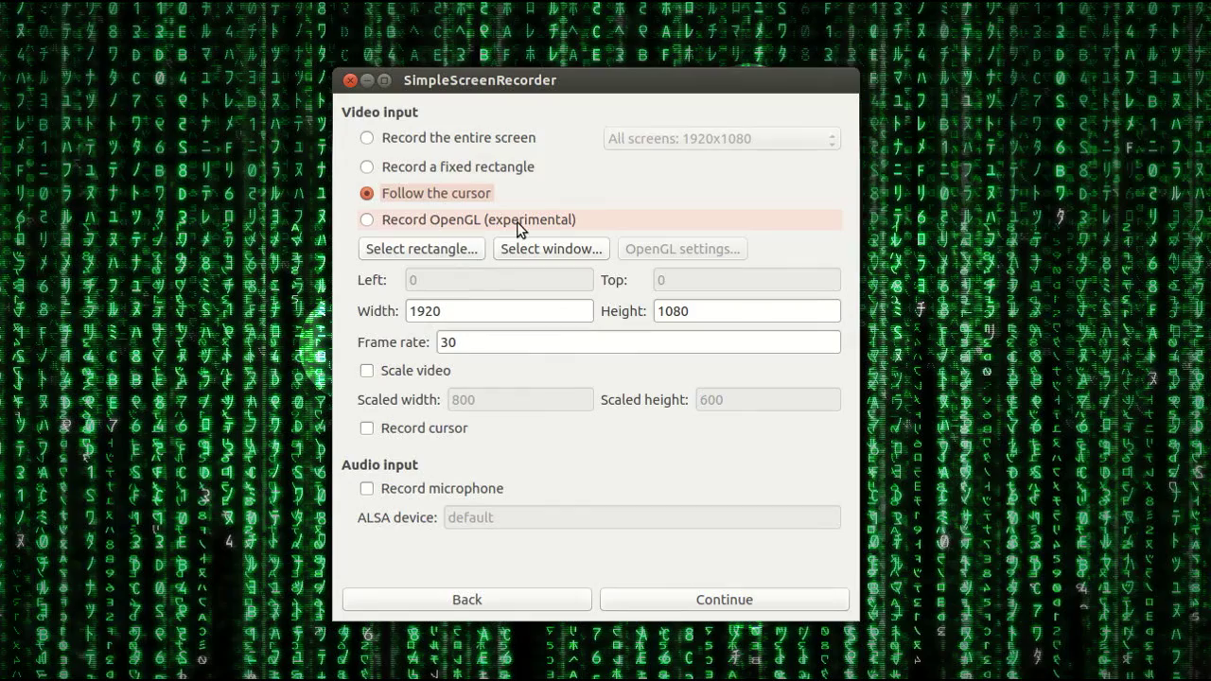
Step: Try OpenGL capture, then continue to the file and video output settings
left_click(516, 218)
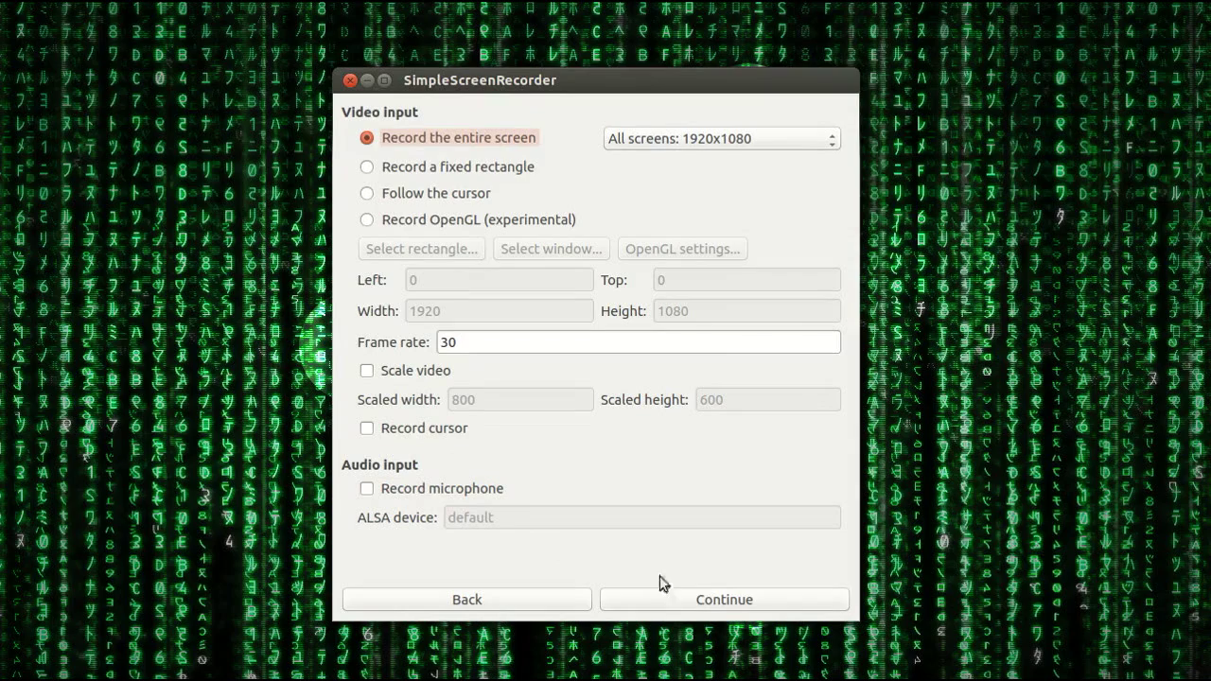
left_click(715, 606)
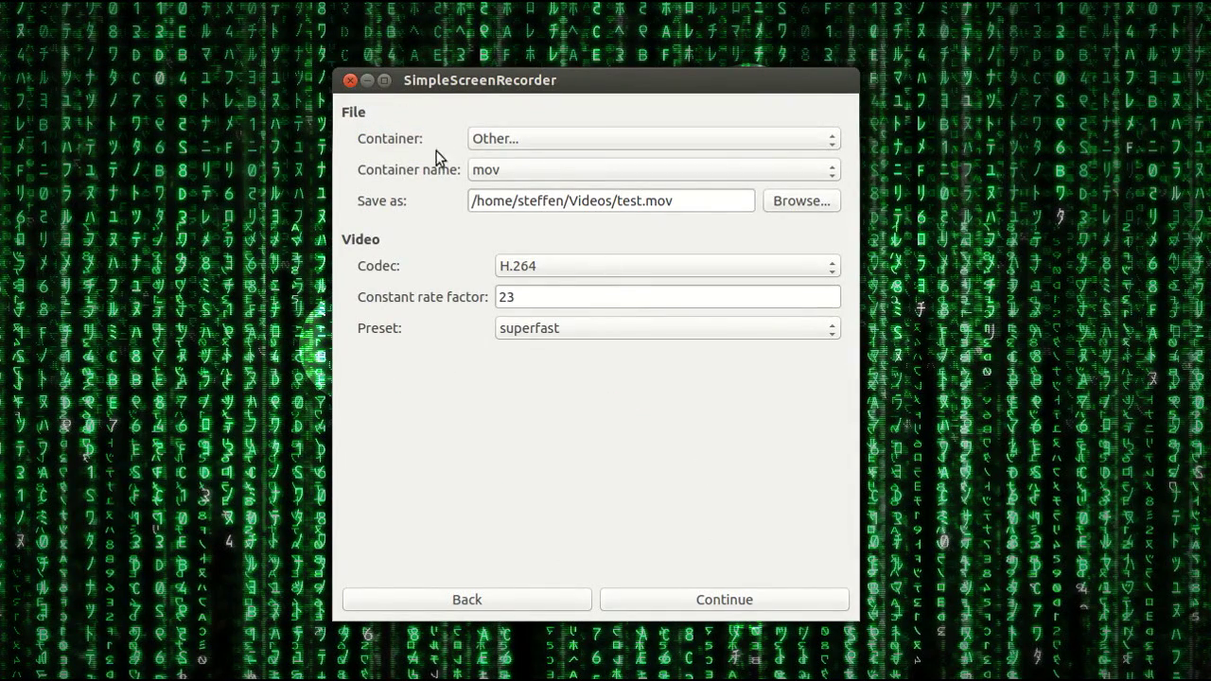
left_click(484, 142)
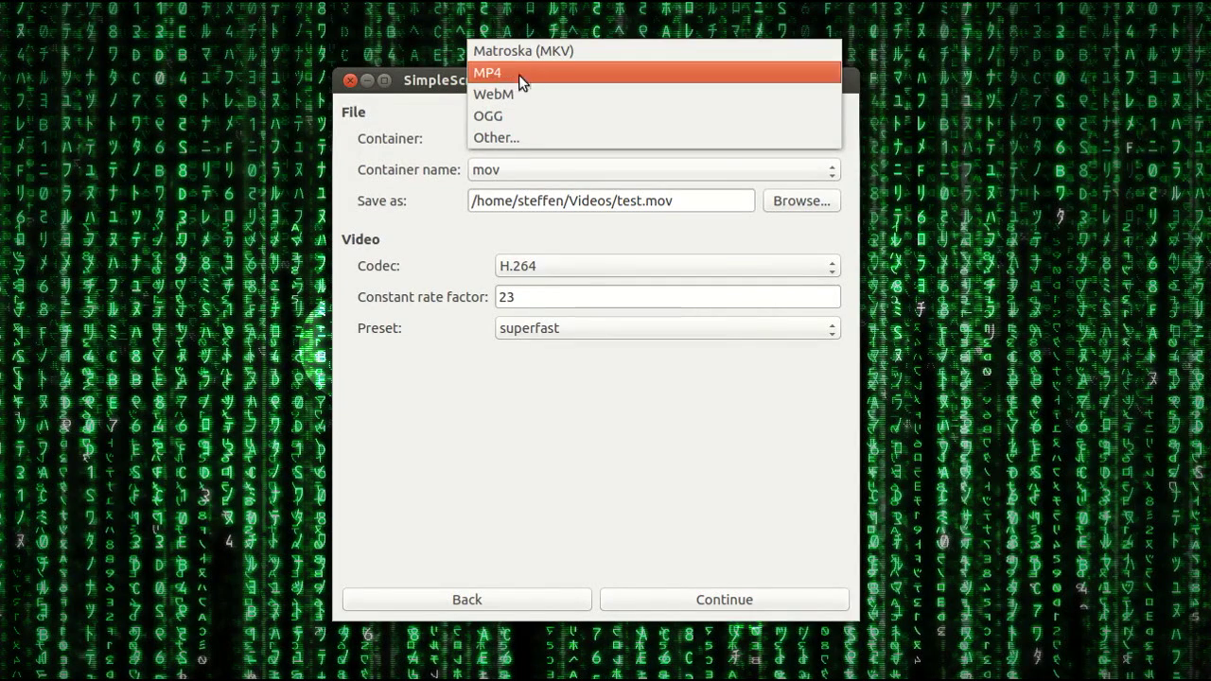
key("Return")
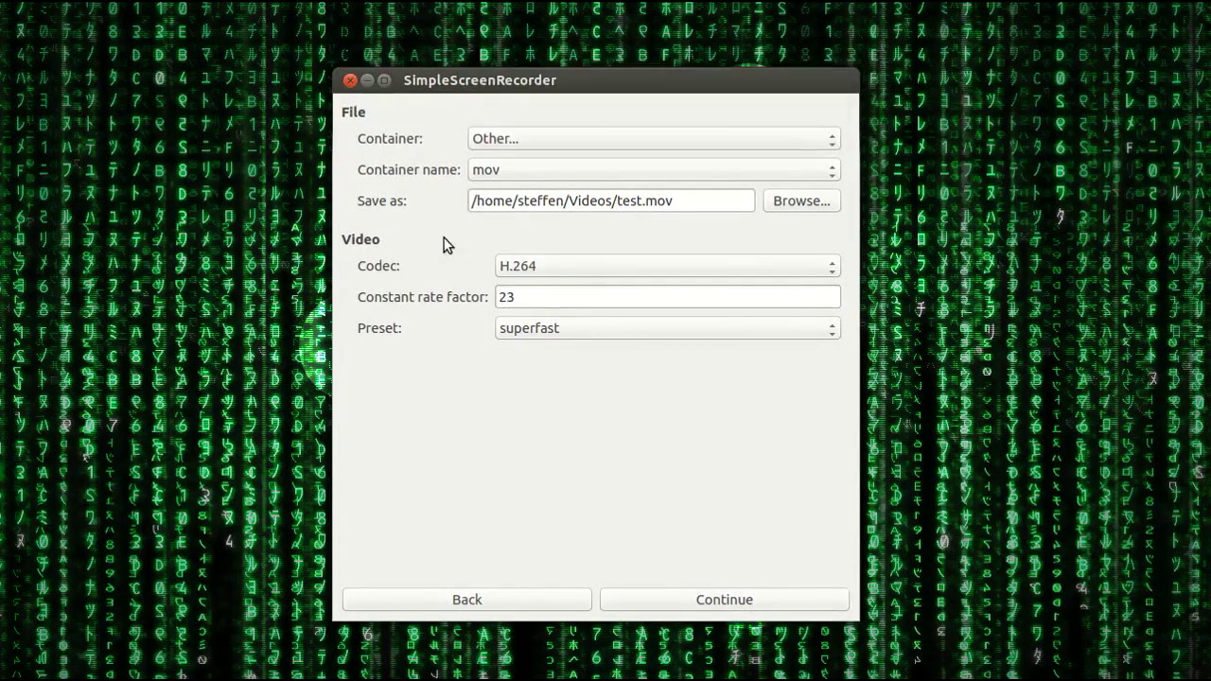
left_click(502, 177)
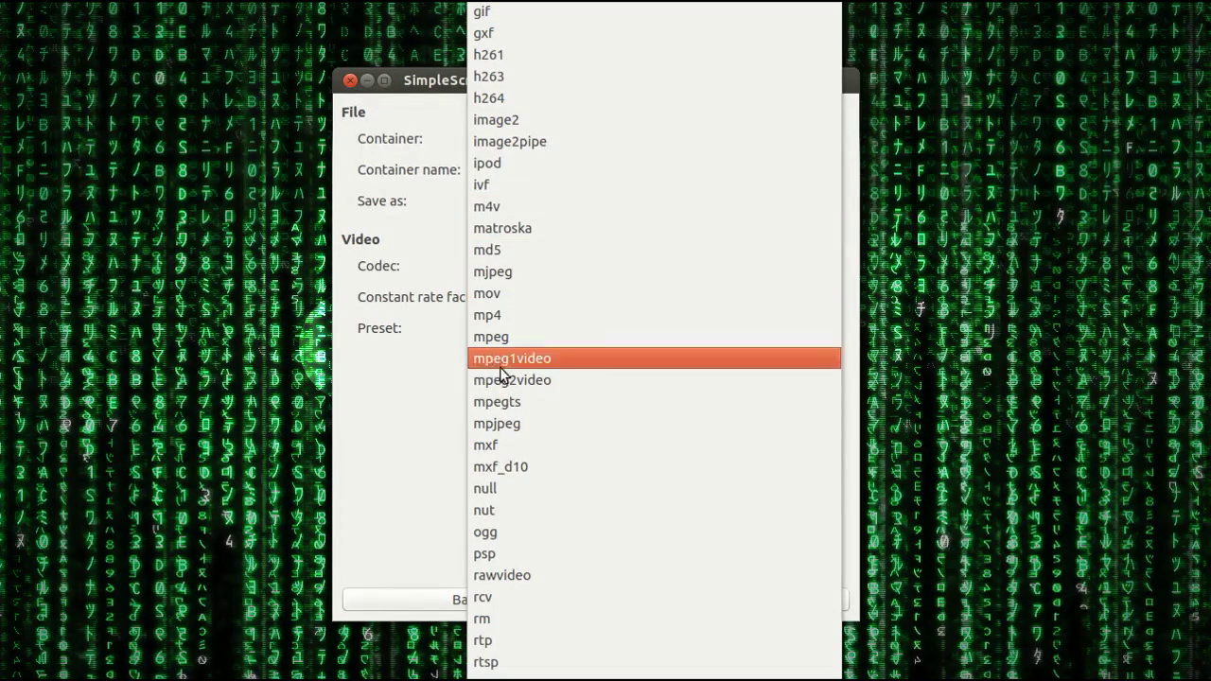
left_click(529, 293)
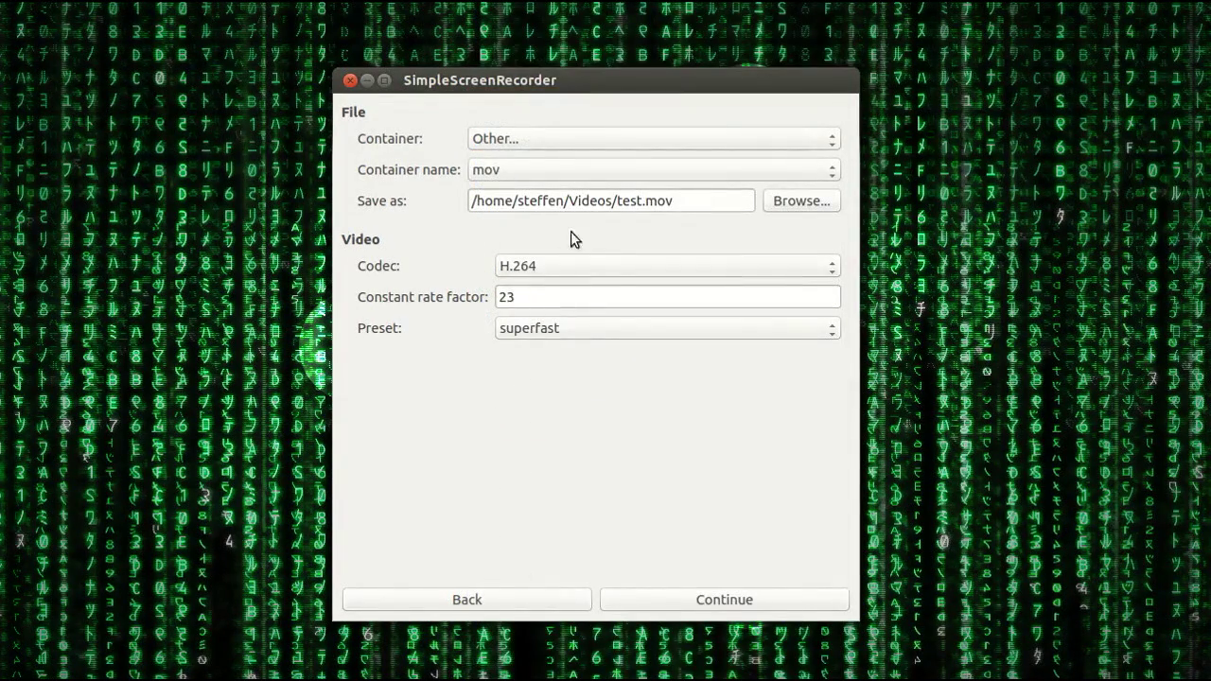
Step: Keep H.264 codec, CRF 23 and superfast preset, then continue to the recording page
left_click(591, 265)
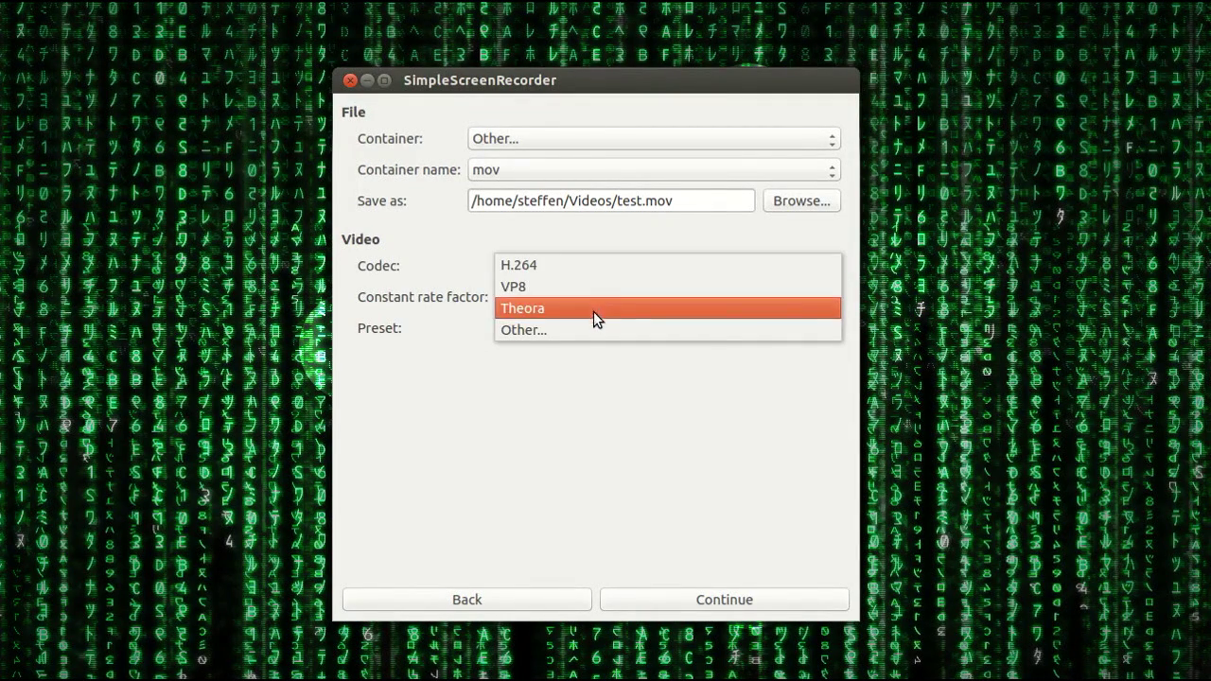
left_click(518, 408)
left_click_drag(552, 297, 466, 301)
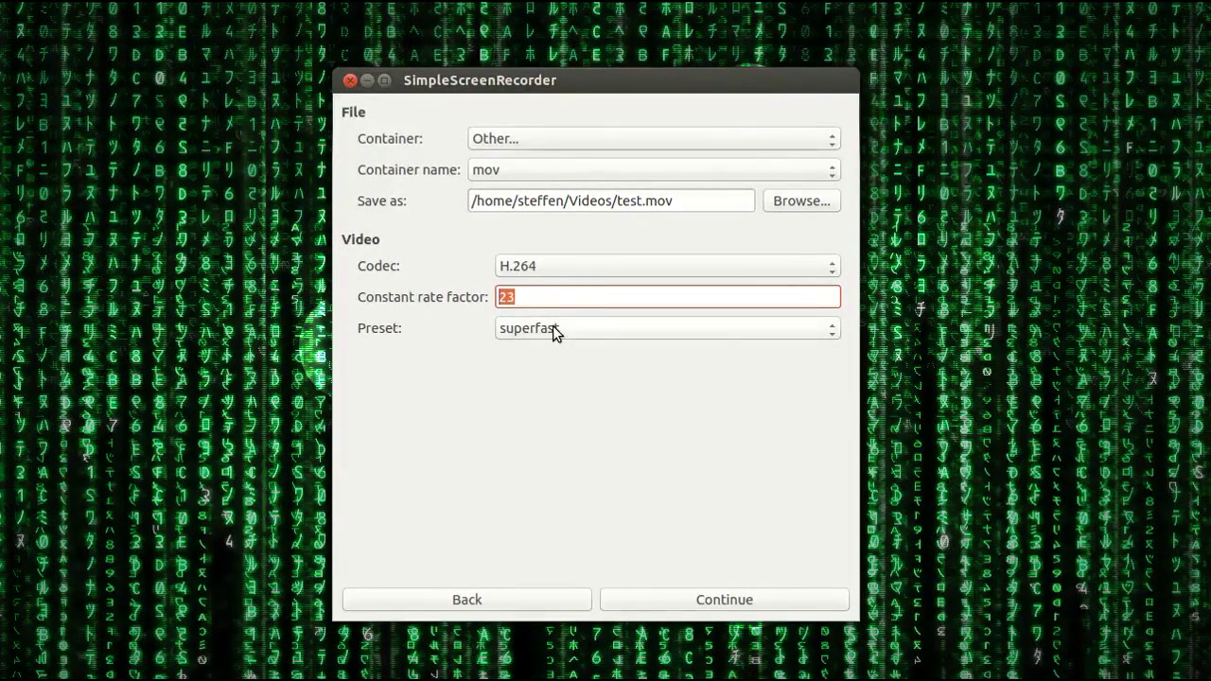
left_click(554, 328)
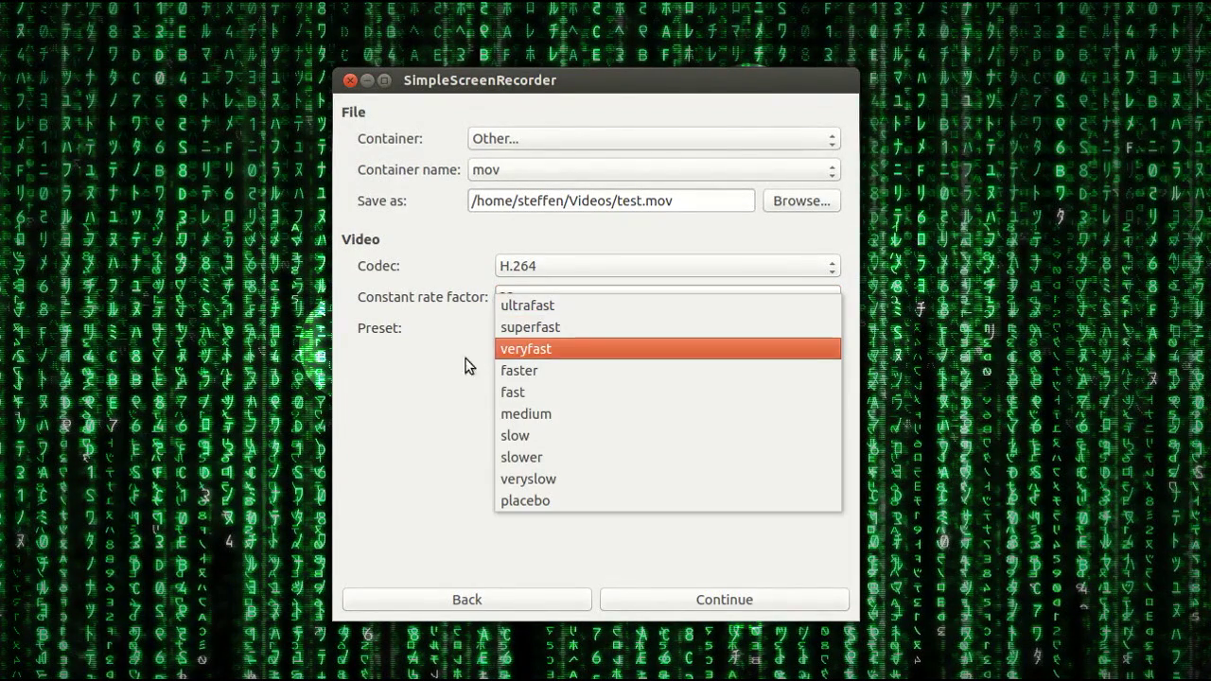
left_click(436, 411)
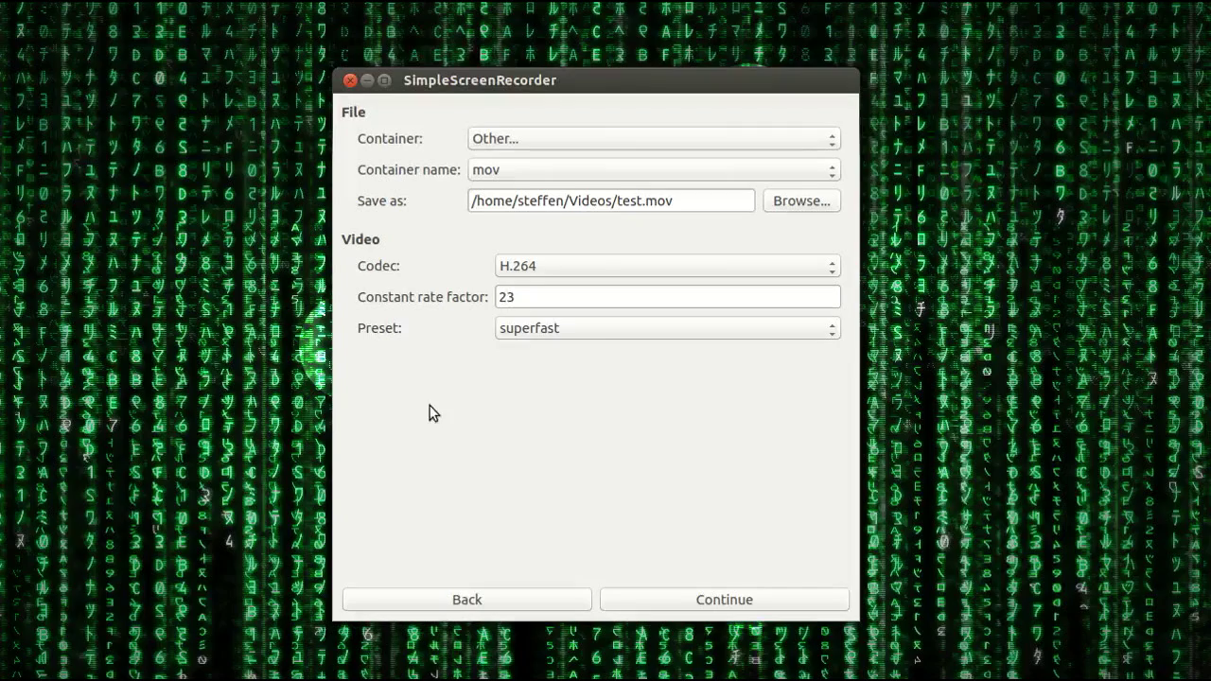
left_click(809, 602)
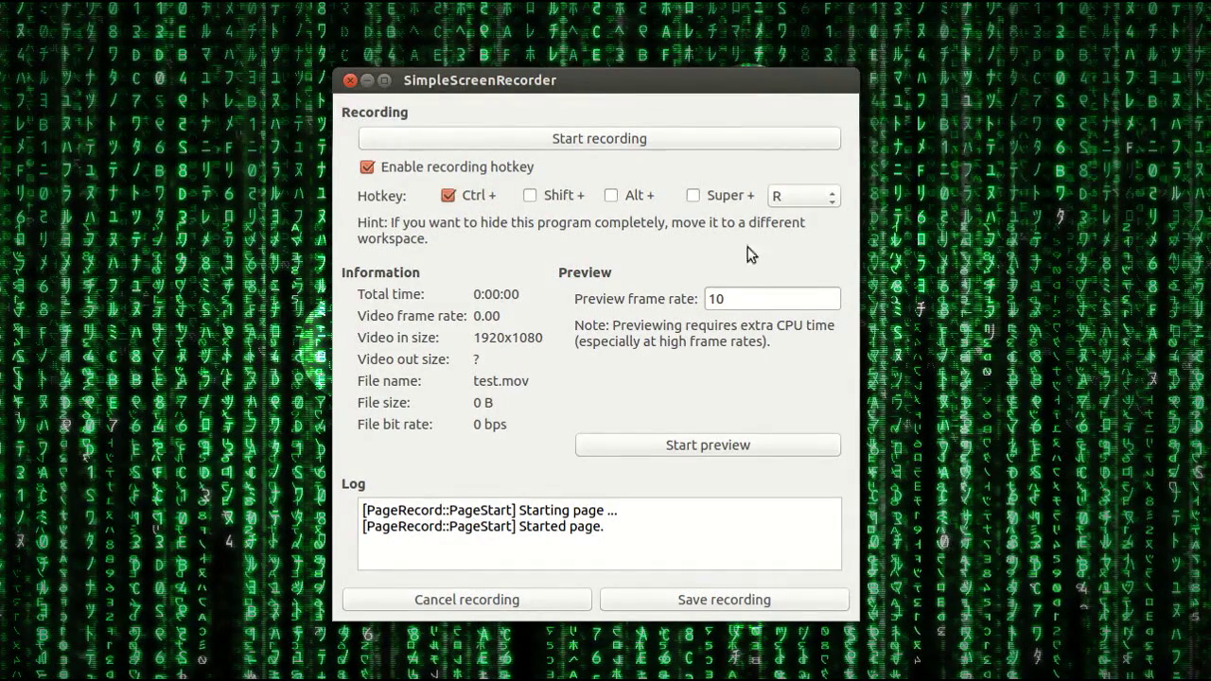
Step: Preview the capture briefly, then start recording the screen to test.mov
left_click(693, 443)
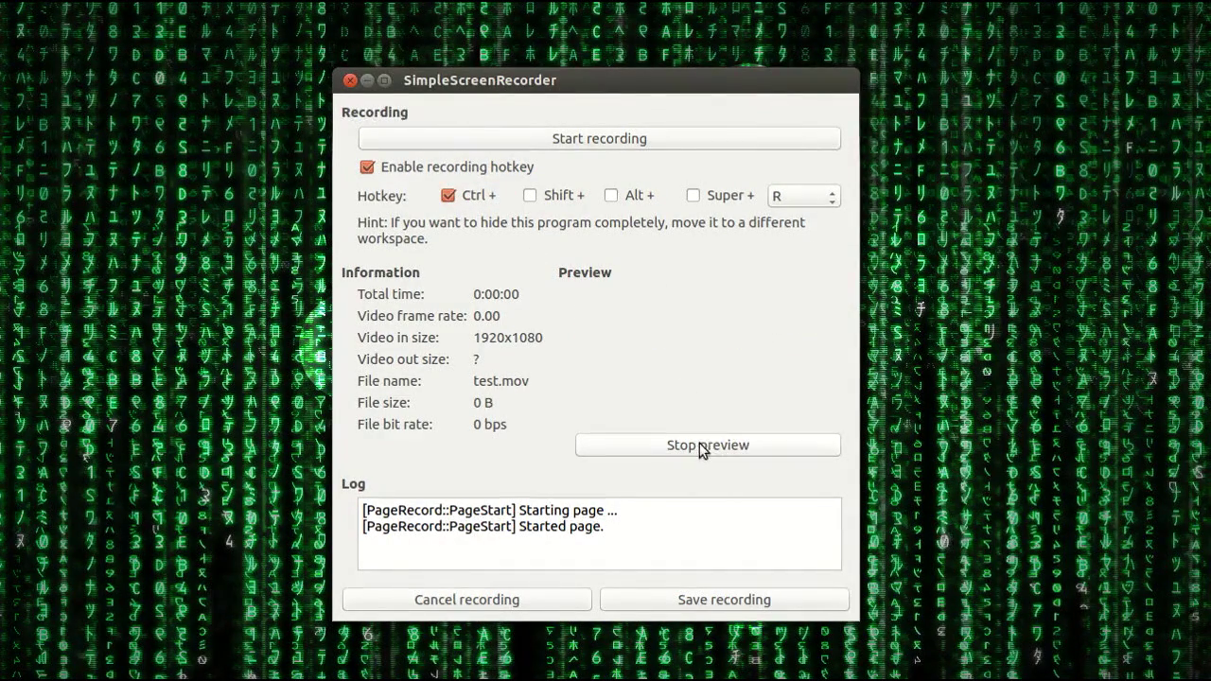
left_click(743, 446)
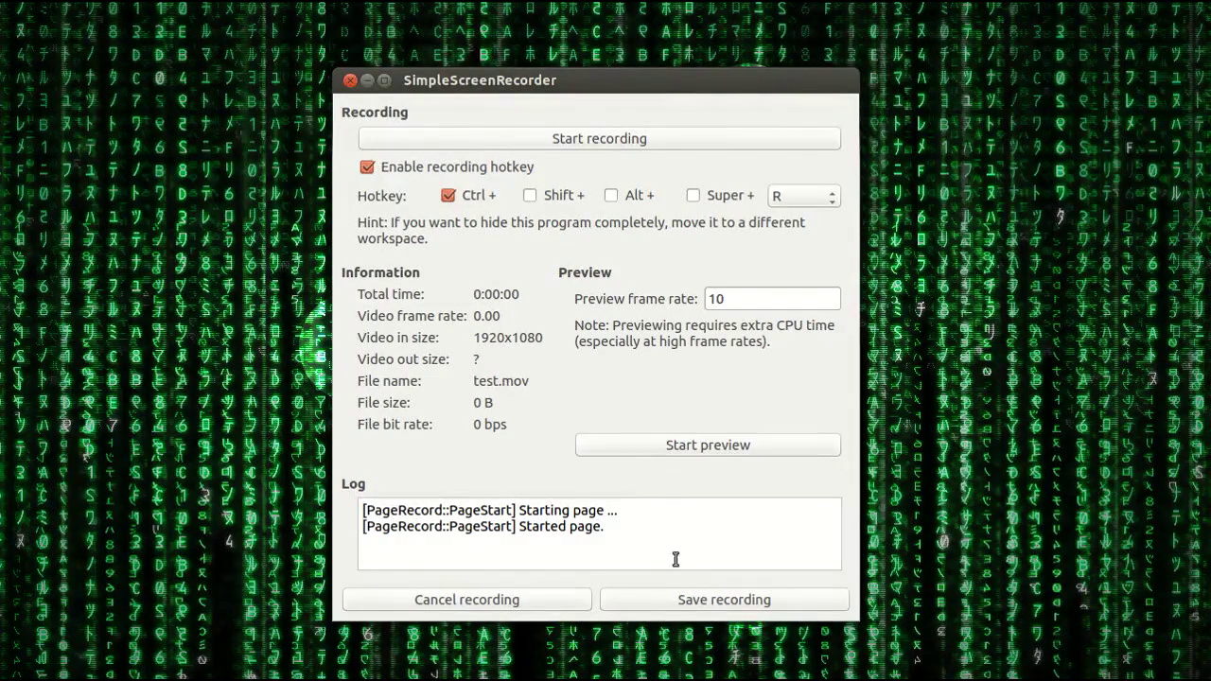
left_click(590, 141)
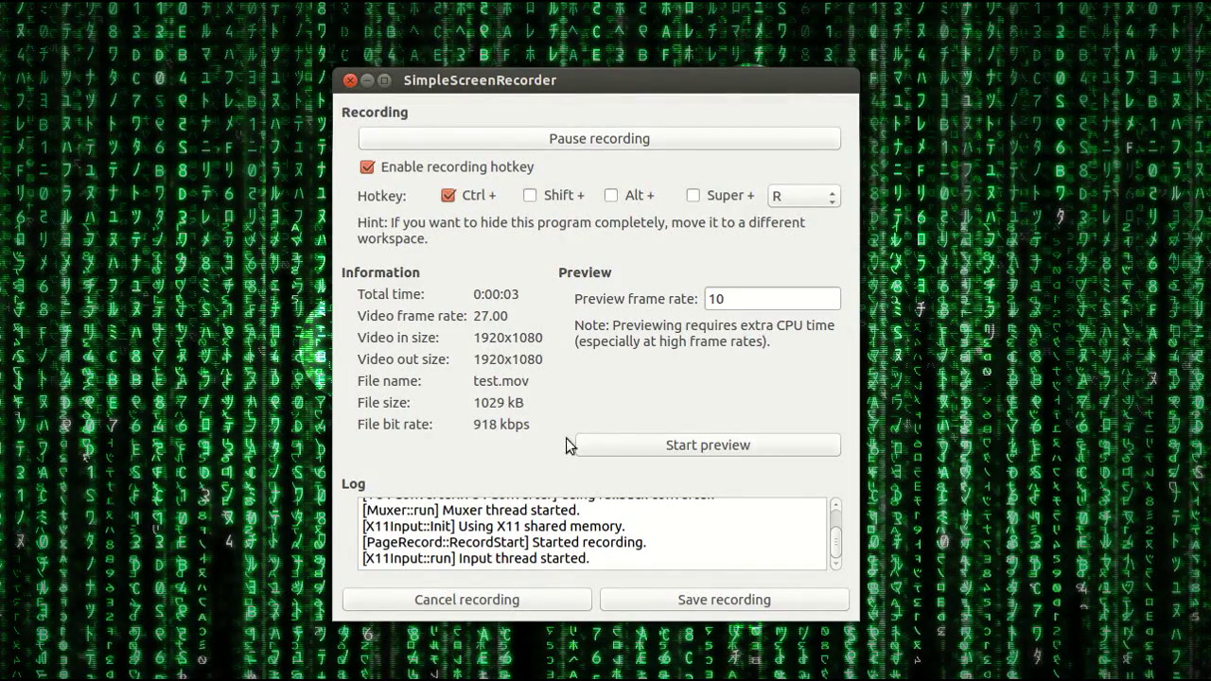
Step: Preview the ongoing recording briefly, then pause it at about 11 seconds
left_click(614, 444)
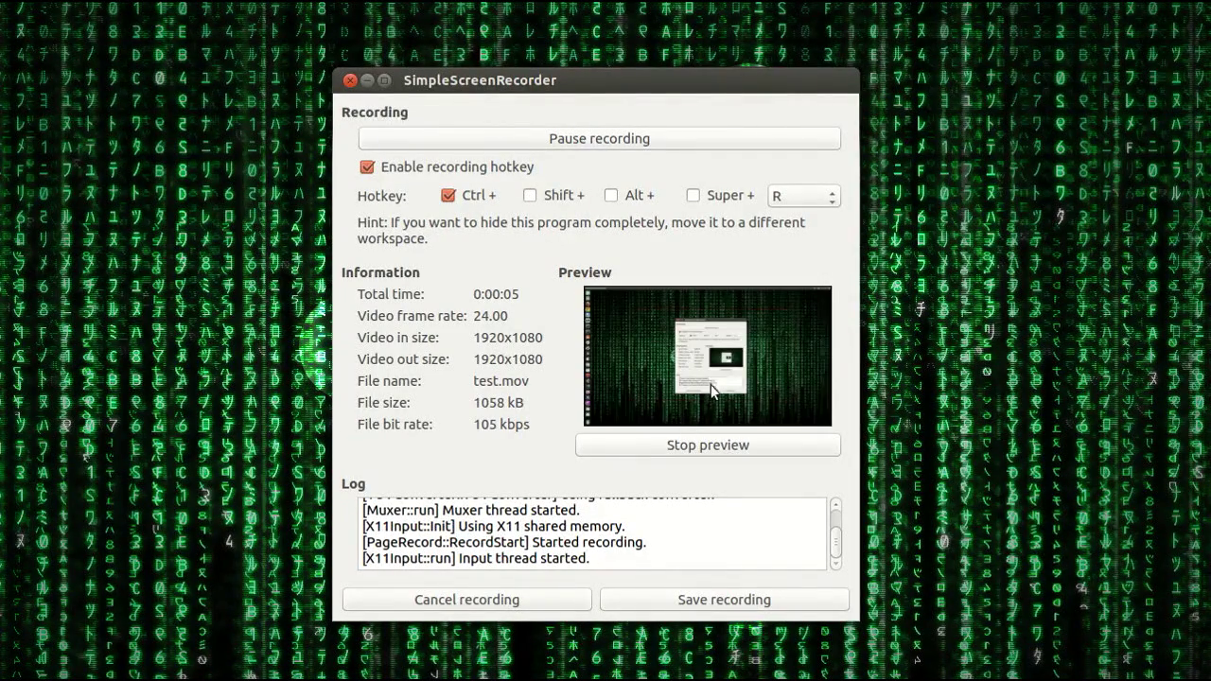
left_click(706, 445)
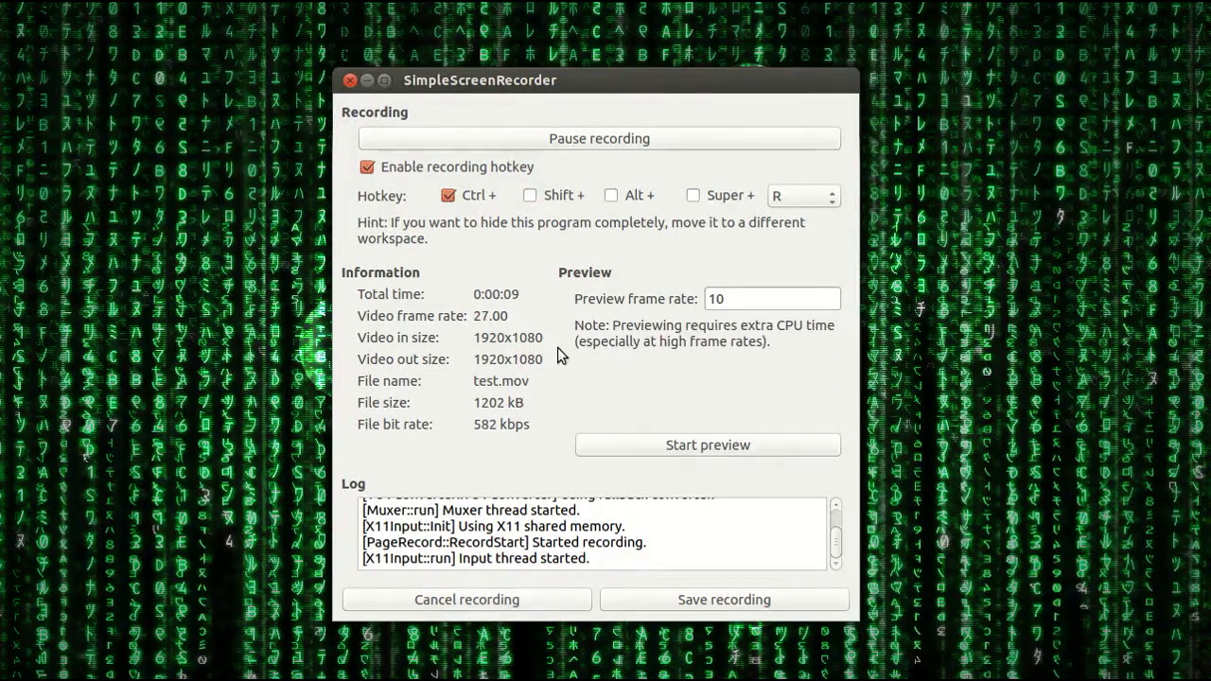
left_click(579, 140)
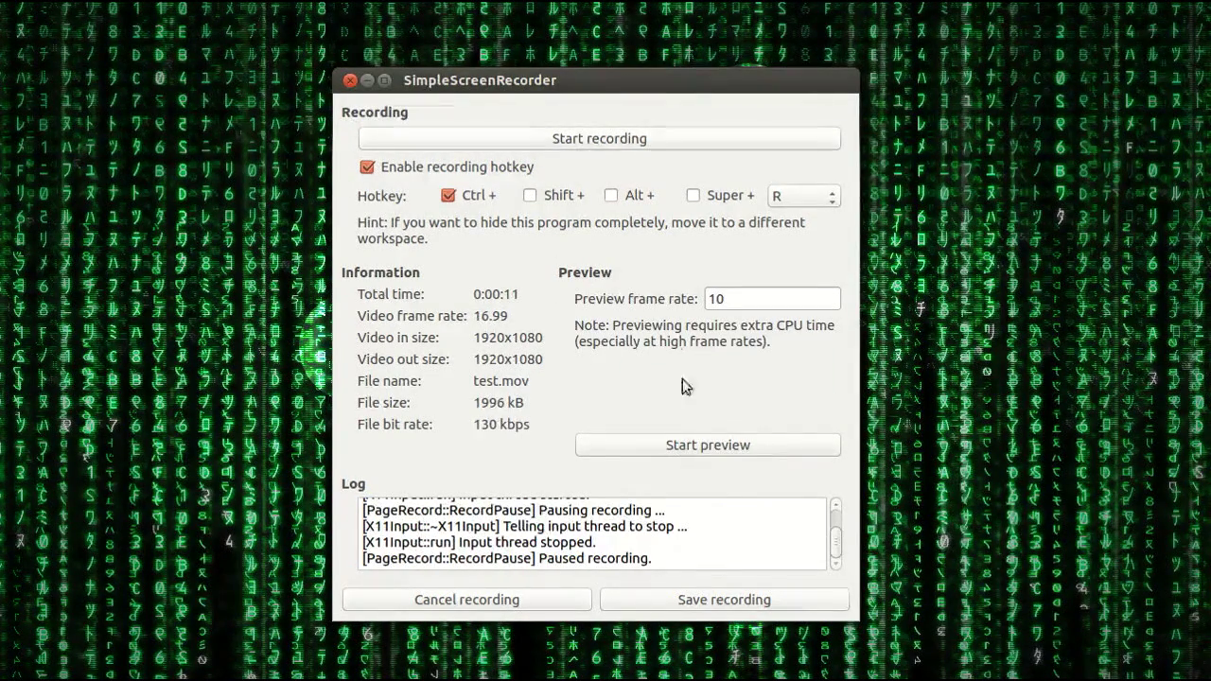